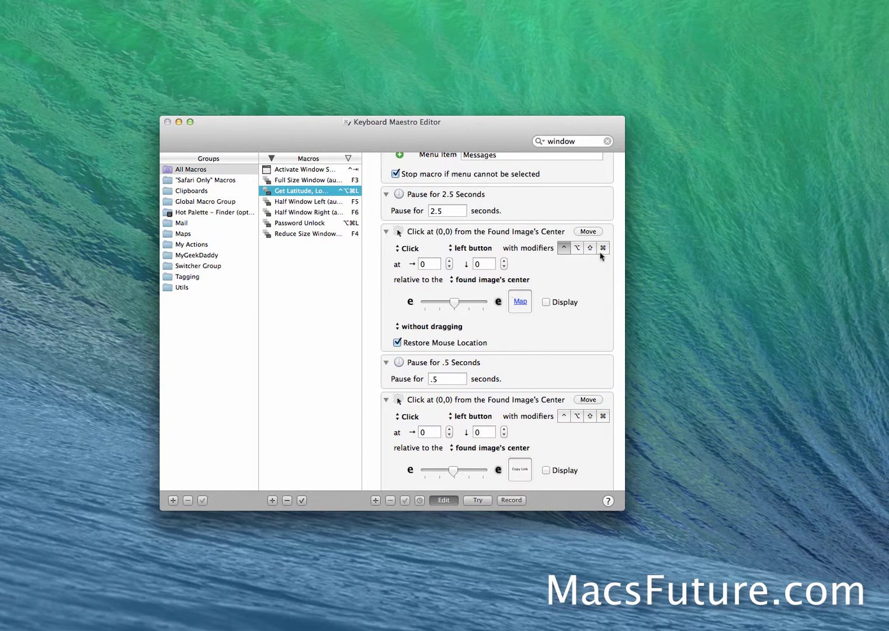
Step: Open the Full Size Window (automated) macro in an enlarged editor window and examine the variables available to its Set Variable action
click(584, 139)
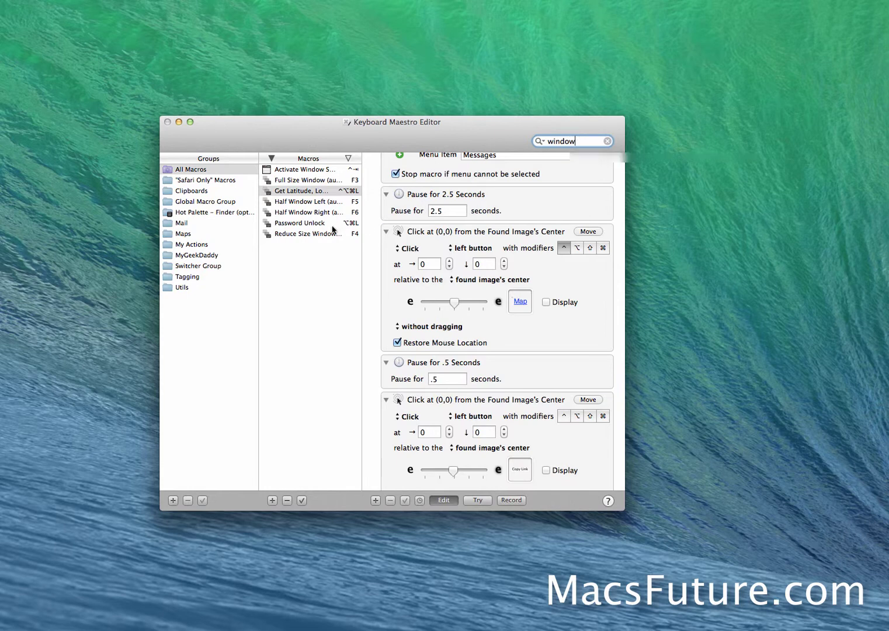
click(325, 182)
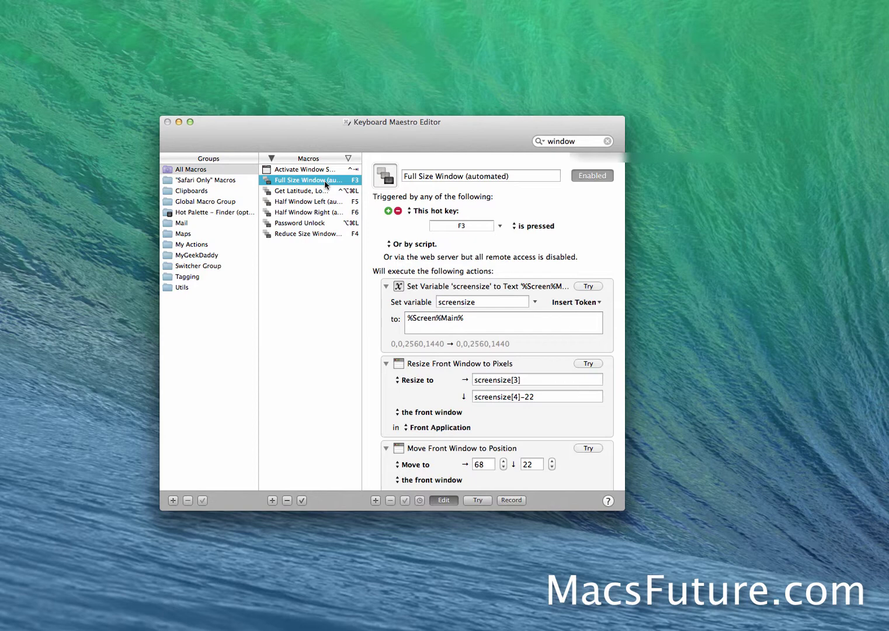
drag(623, 508, 749, 559)
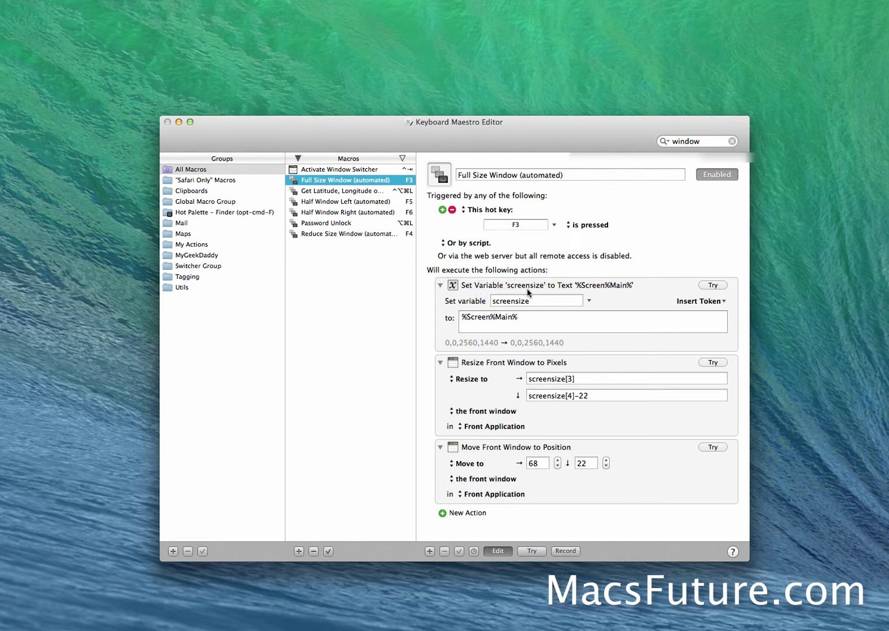
click(589, 302)
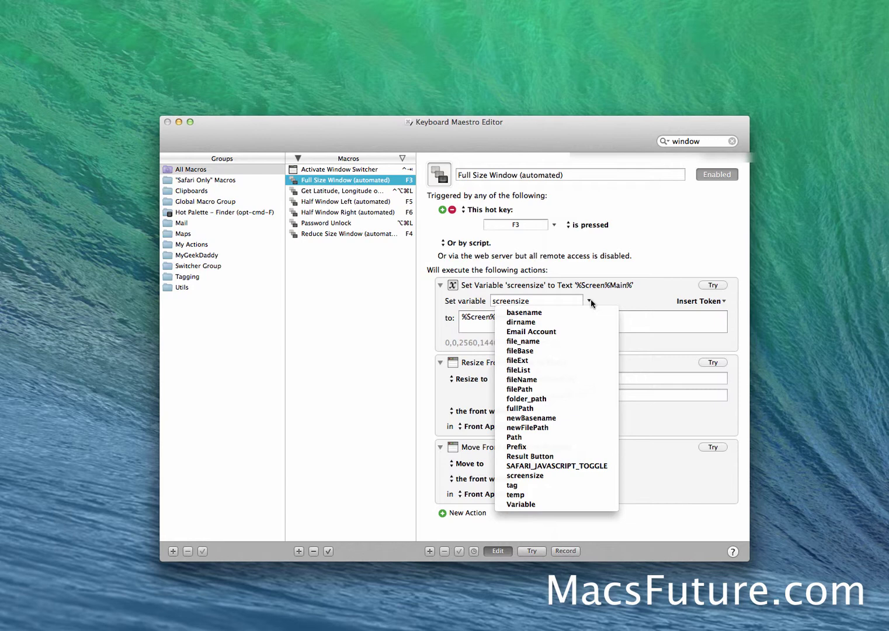
click(591, 303)
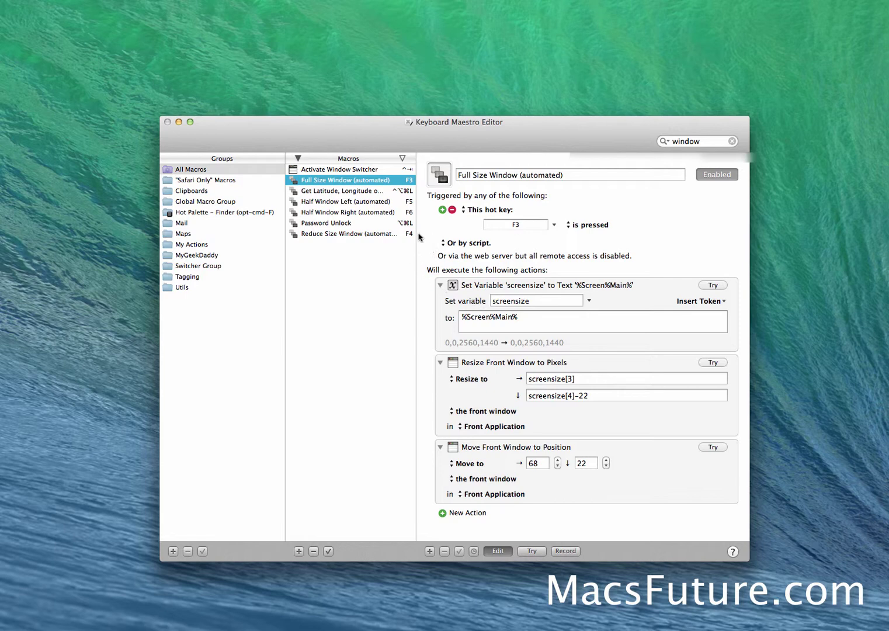
Step: Open the Reduce Size Window (automated) copy macro and run it on the editor window
click(368, 234)
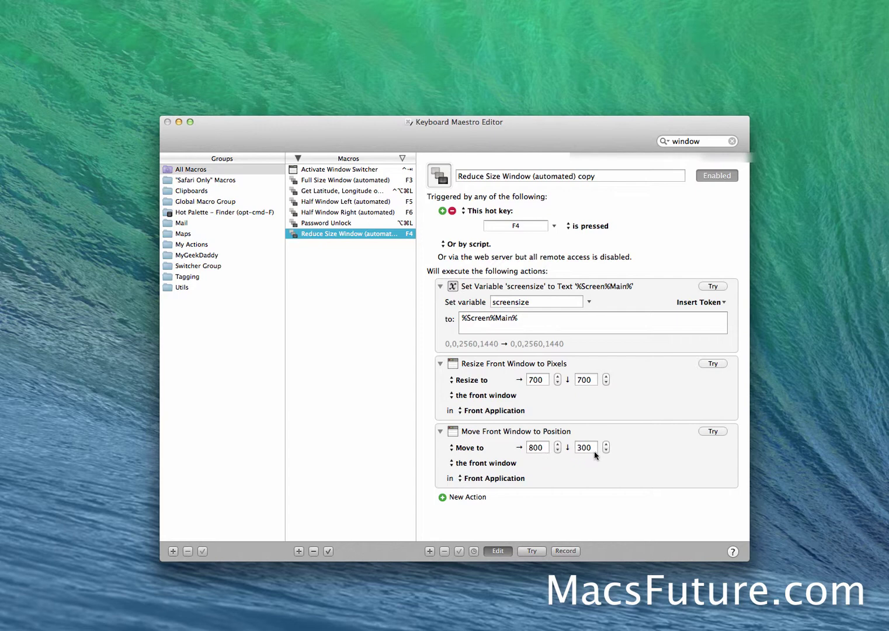
key(F4)
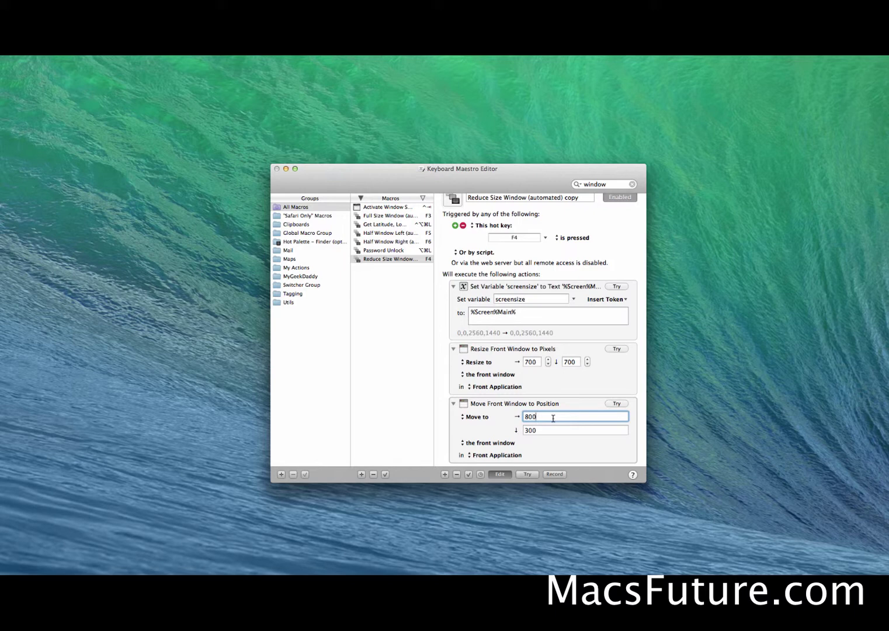
Step: Set the horizontal position in the Move Front Window action to 600 and run the Reduce Size Window macro
drag(537, 416, 514, 414)
text(600)
click(587, 446)
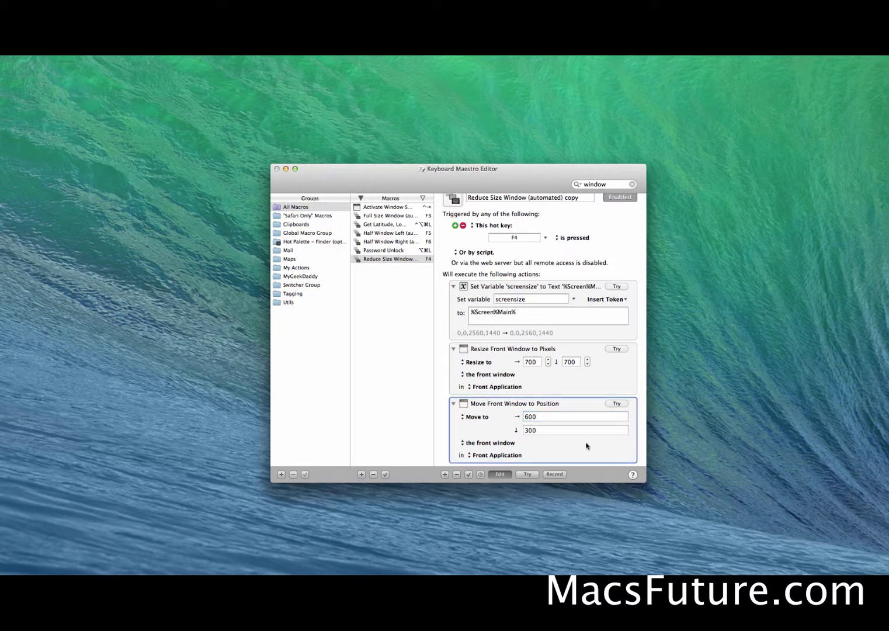
key(F4)
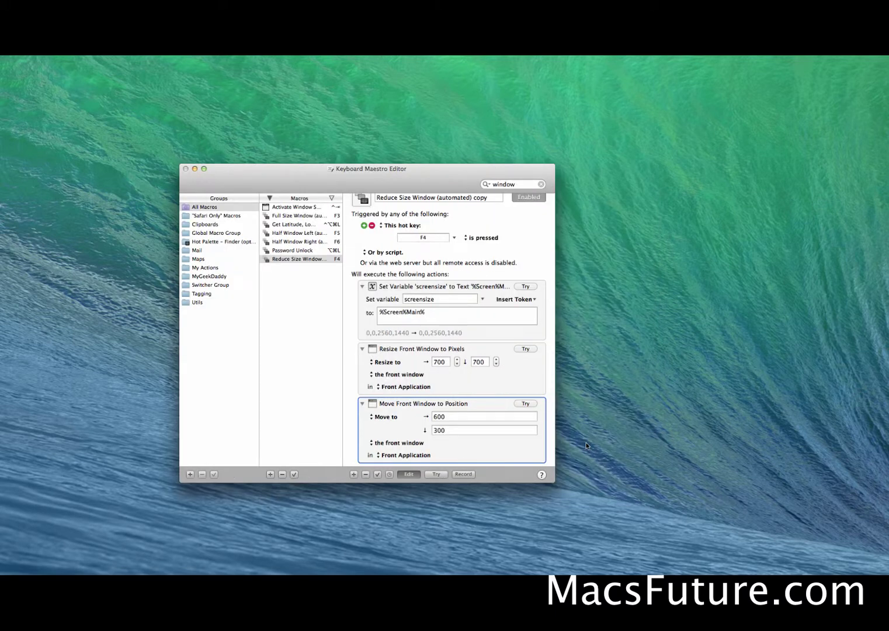
Step: Set the horizontal position in the Move Front Window action to 900 and run the macro again
double_click(451, 416)
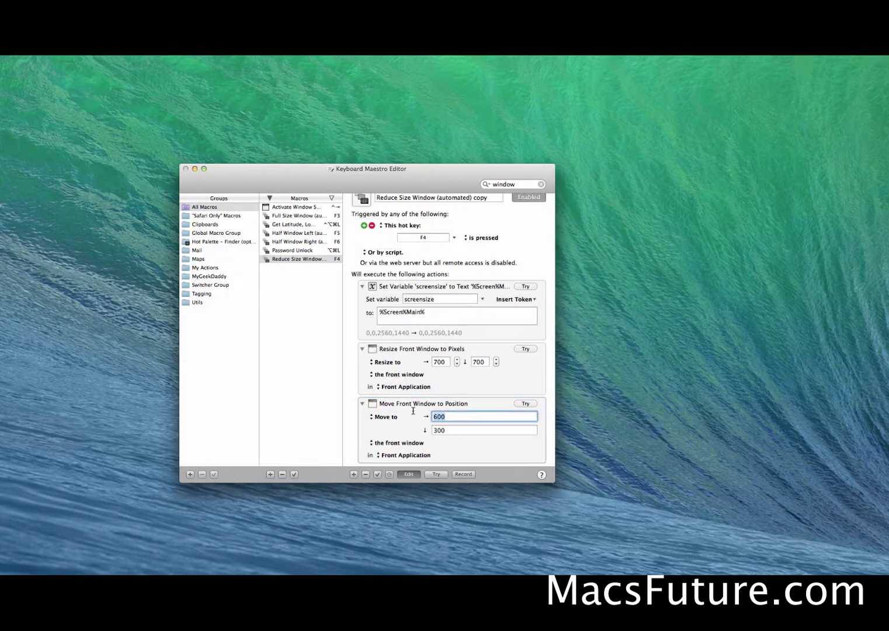
text(900)
key(F4)
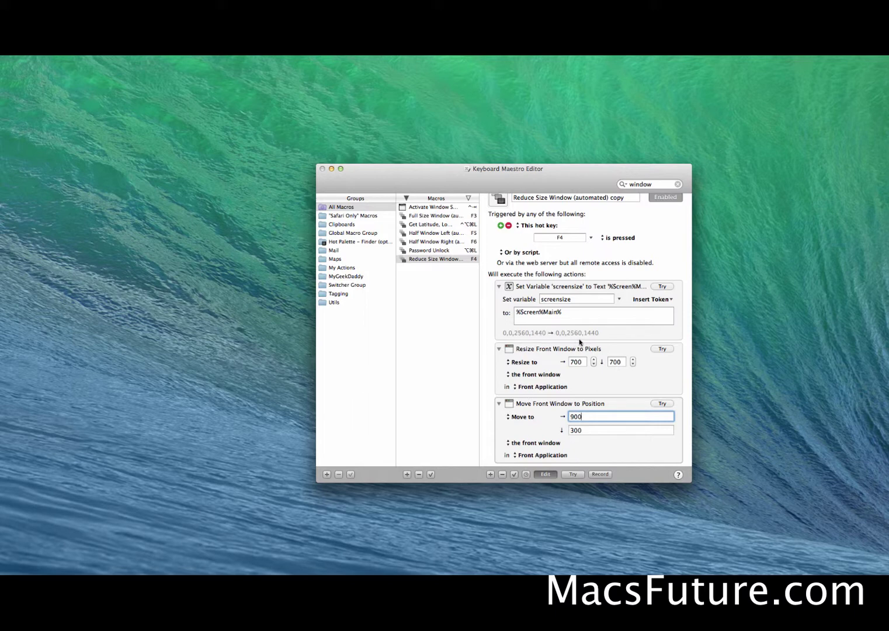
Step: Set the vertical position in the Move Front Window action to 400 and run the macro
double_click(587, 427)
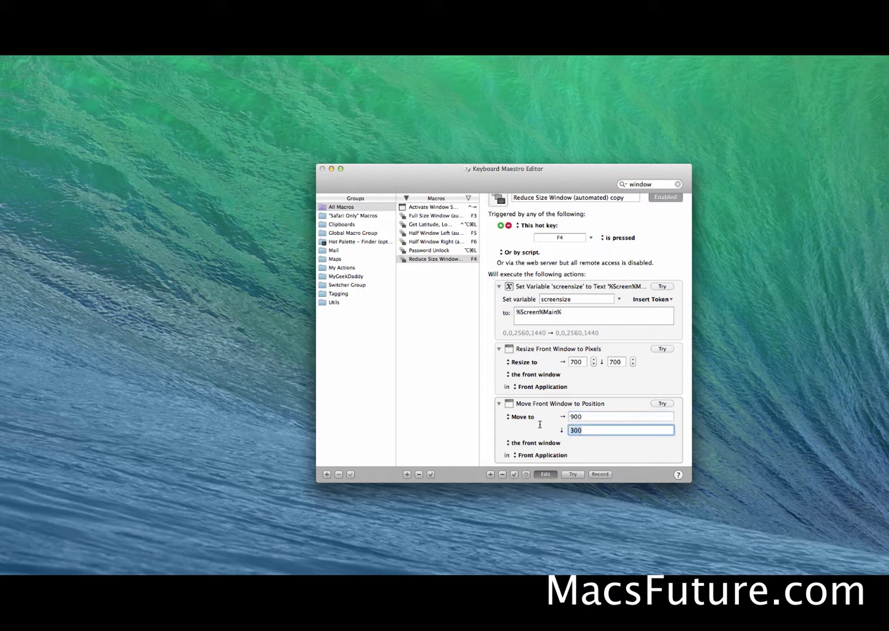
text(400)
key(F4)
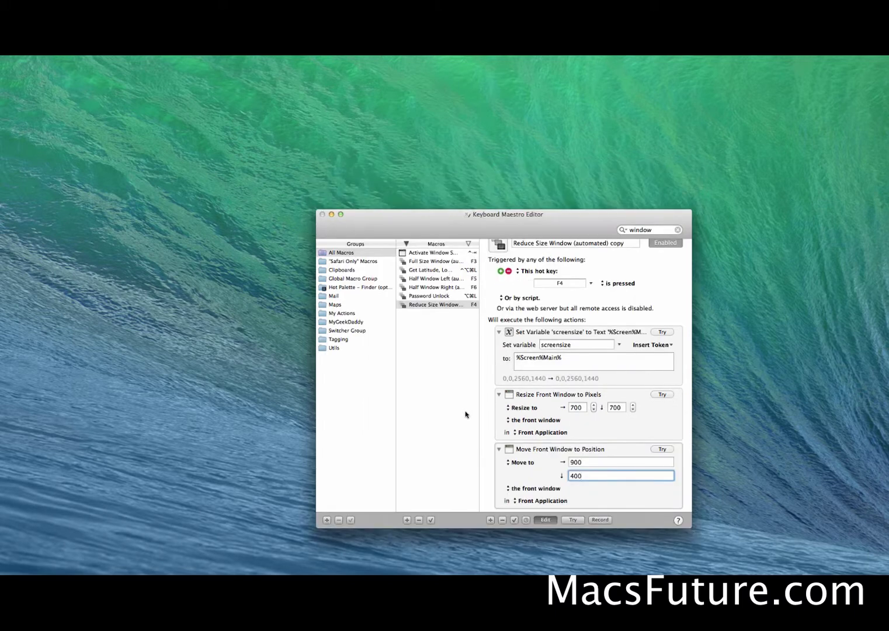
Step: Set the vertical position in the Move Front Window action to 200 and run the macro
double_click(586, 477)
text(200)
key(F4)
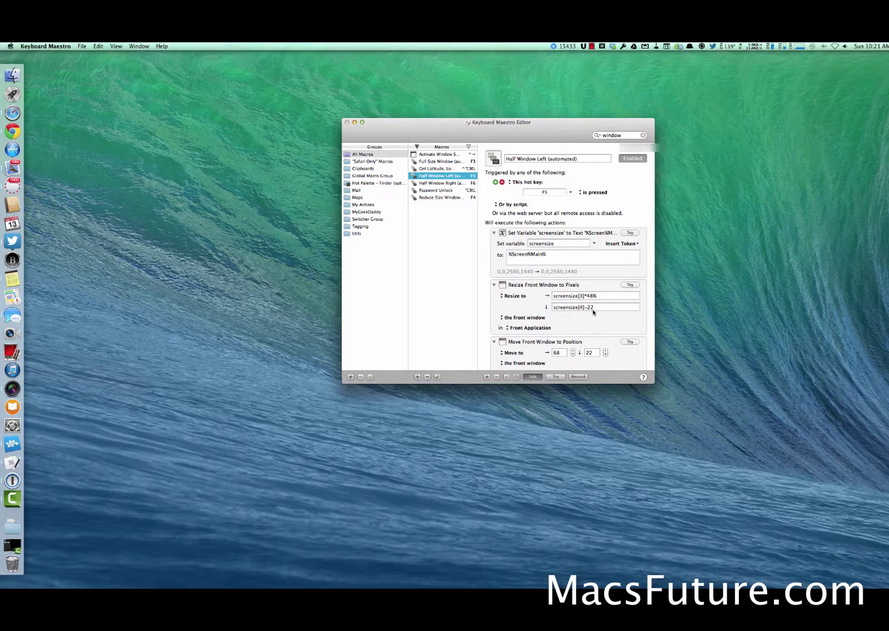
Step: Review the Half Window Left macro's actions and test it twice on the editor window, reducing the window after each run
scroll(596, 334, down, 3)
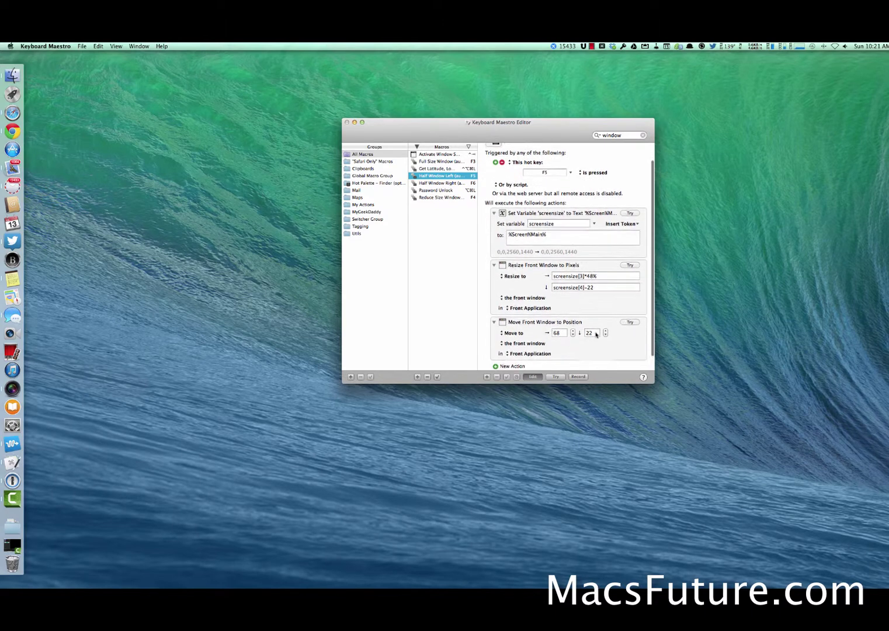
scroll(596, 335, down, 1)
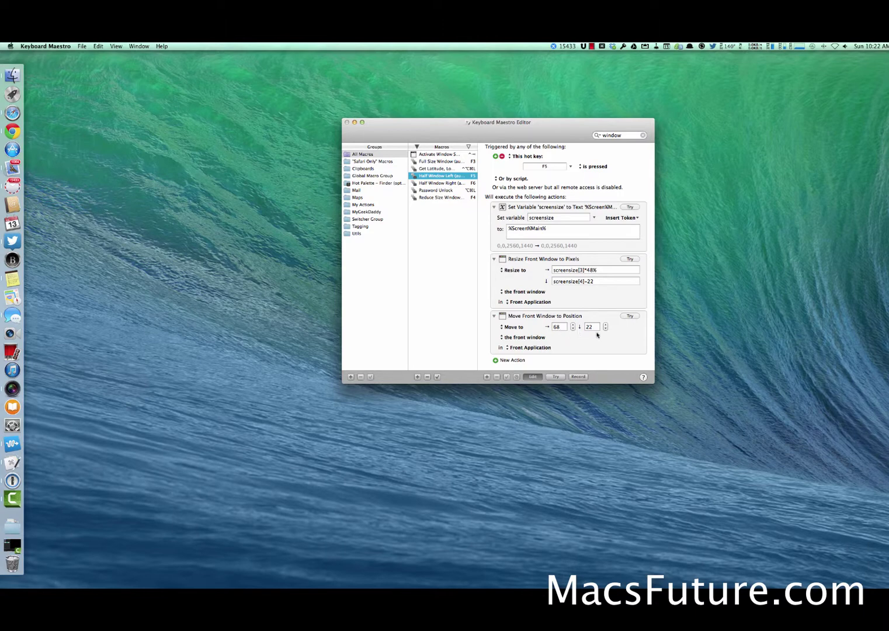
drag(522, 126, 443, 138)
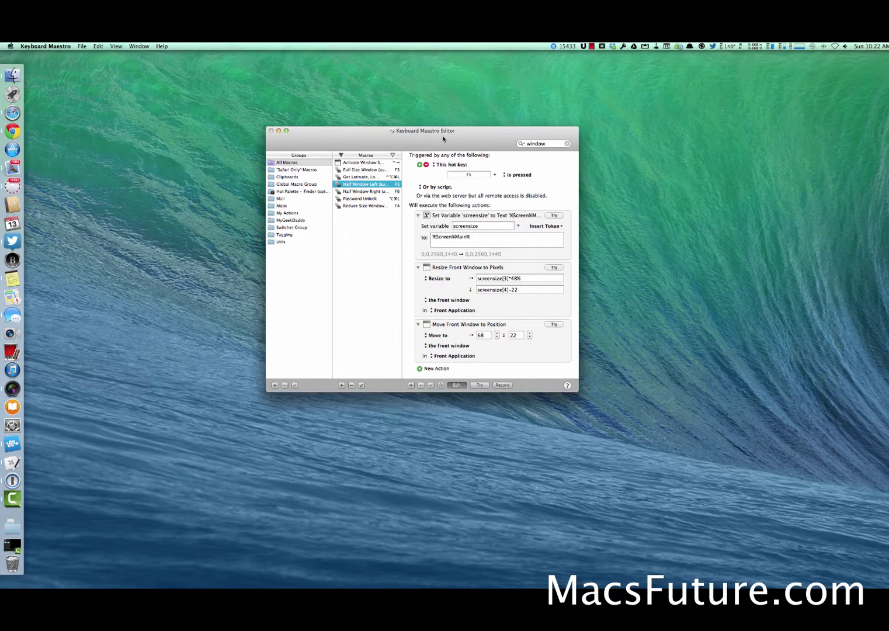
key(F5)
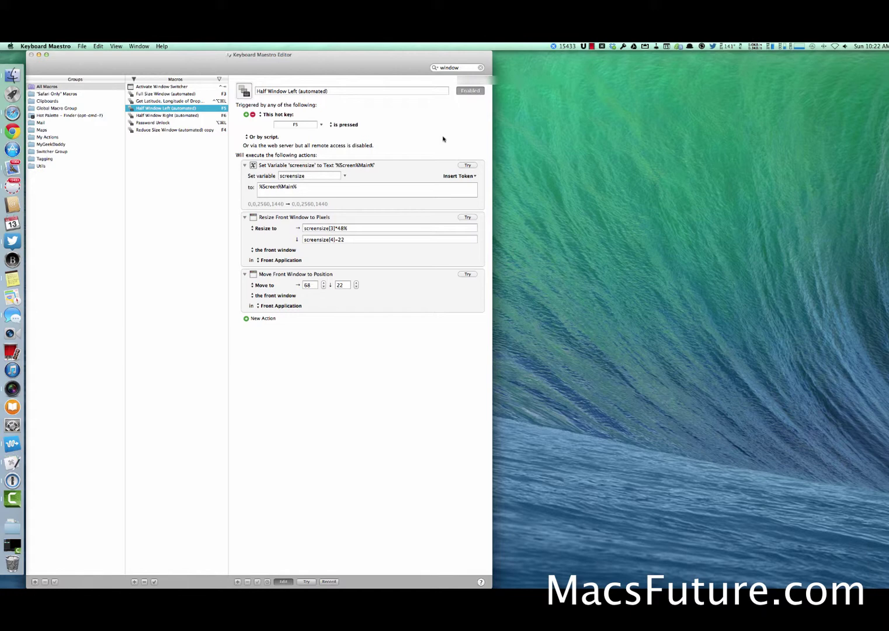
key(F4)
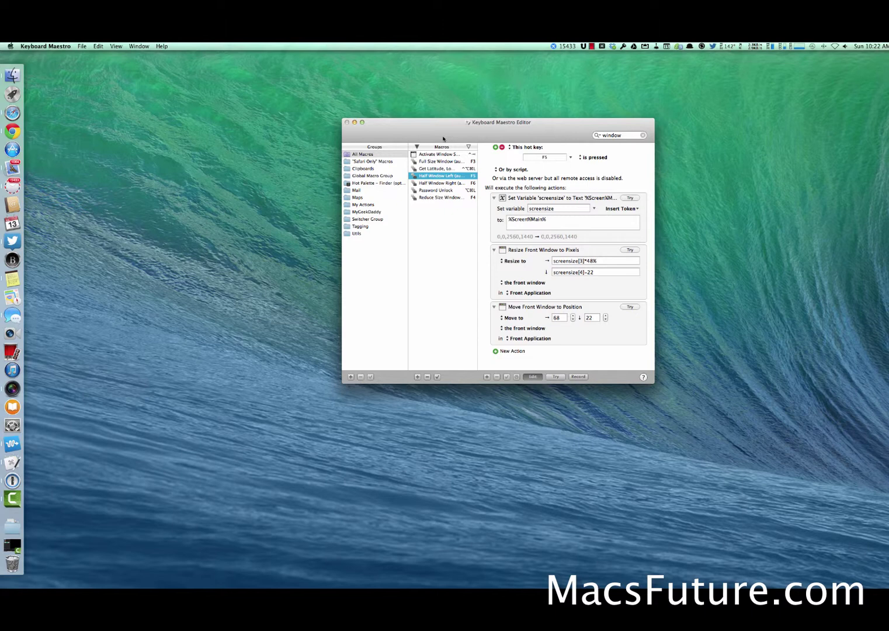
key(F5)
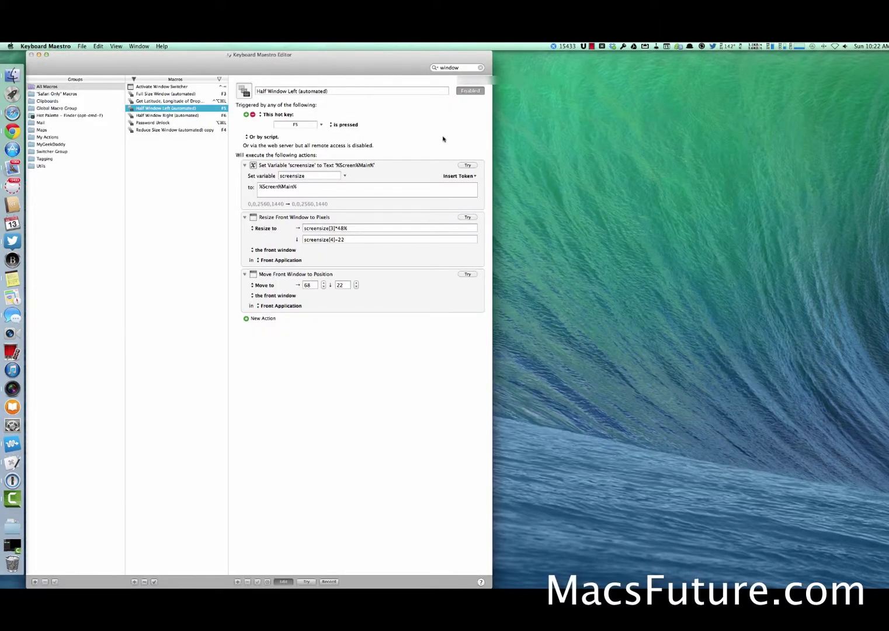
key(F4)
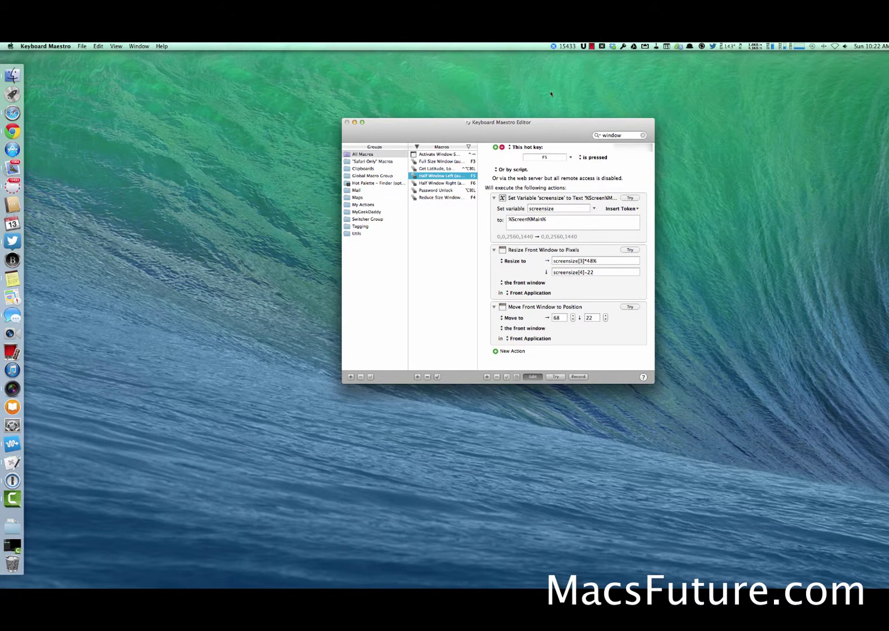
Step: Open the Half Window Right (automated) macro, enlarge the editor window, and run the macro until the window fills the screen's right half
click(436, 183)
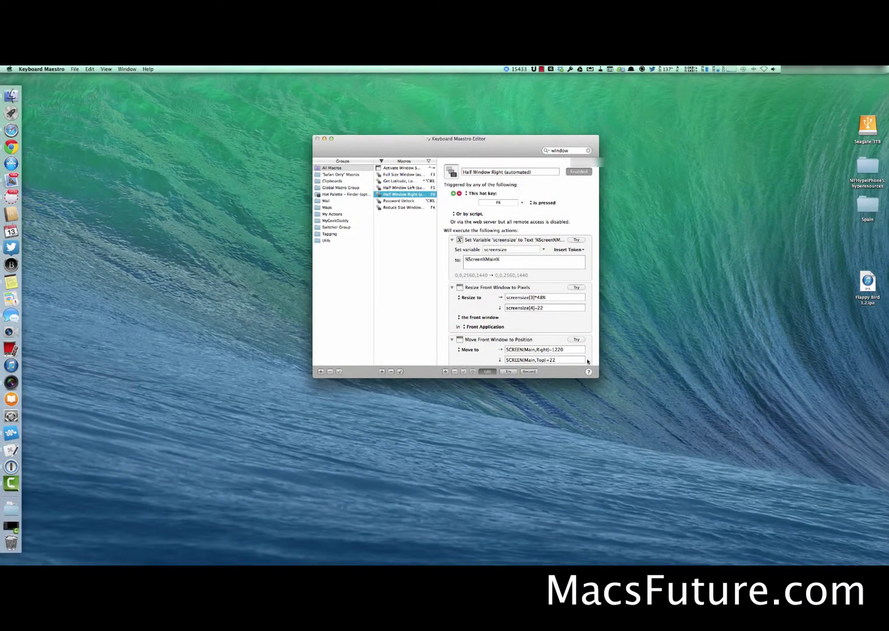
drag(598, 378, 668, 452)
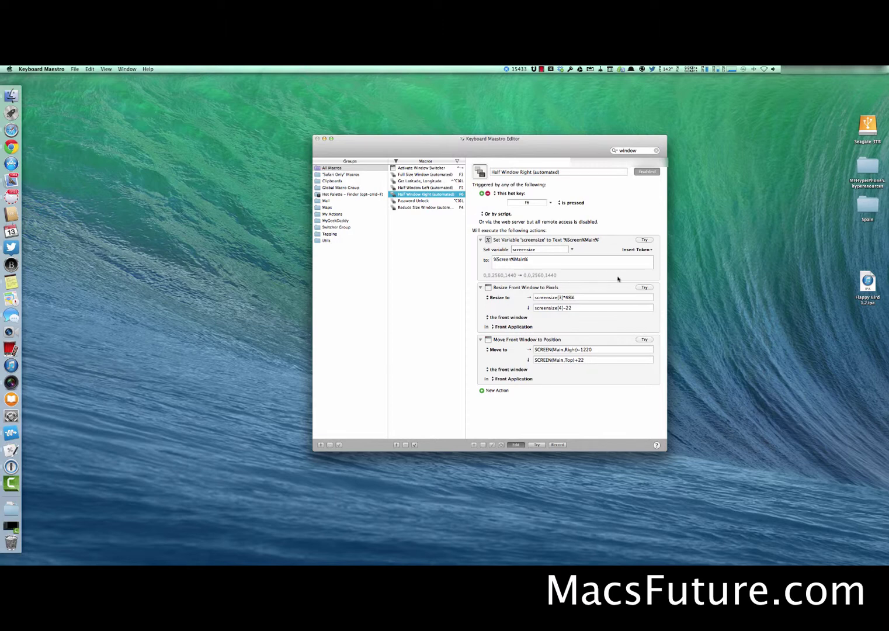
key(F6)
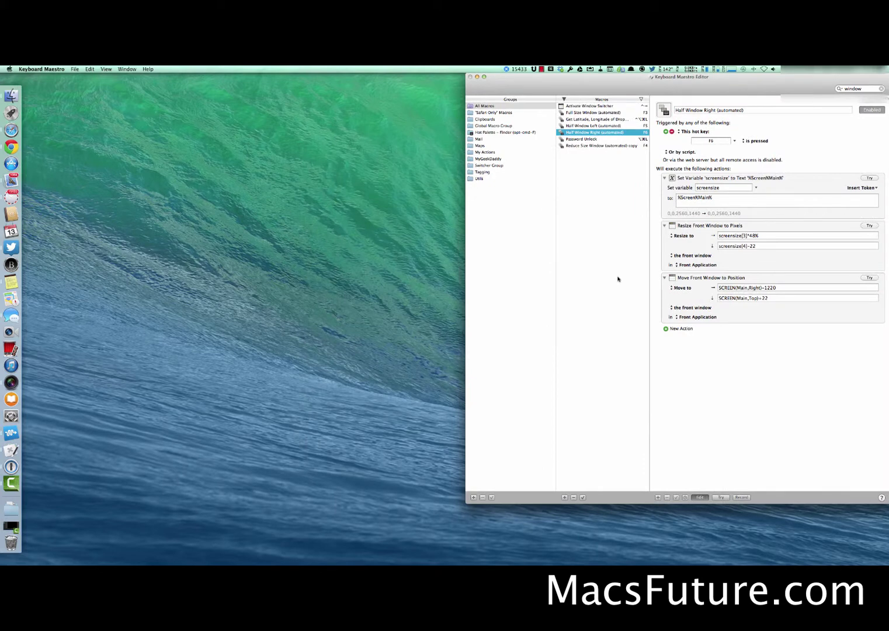
key(F6)
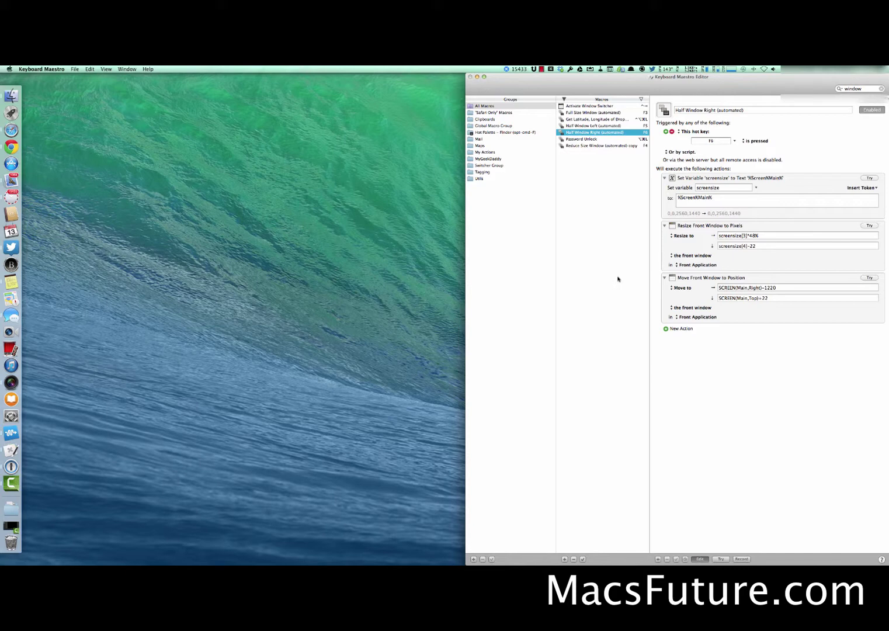
Step: Reduce the editor window with its macro, then alternate the Half Window Right and Half Window Left macros on it
key(F4)
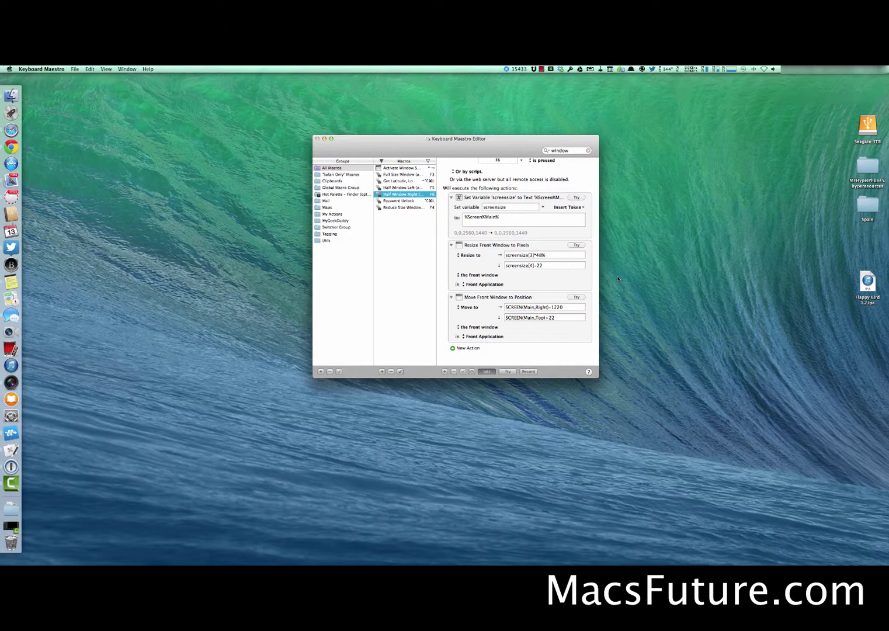
key(F6)
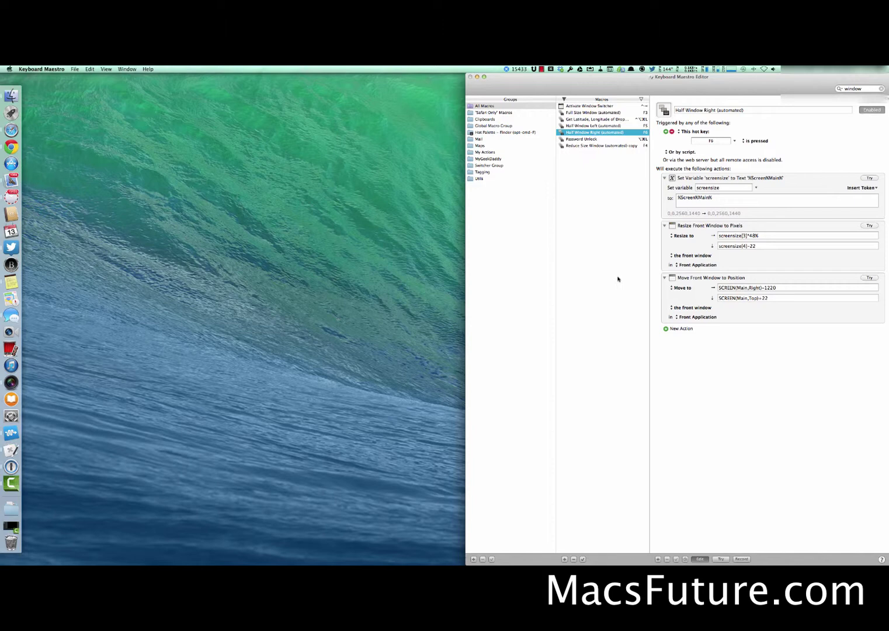
key(F5)
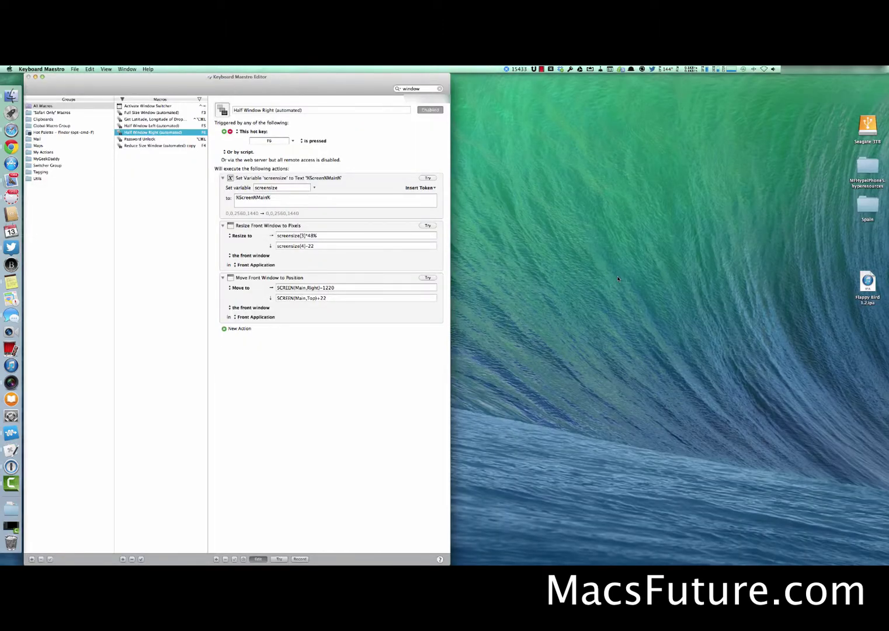
key(F6)
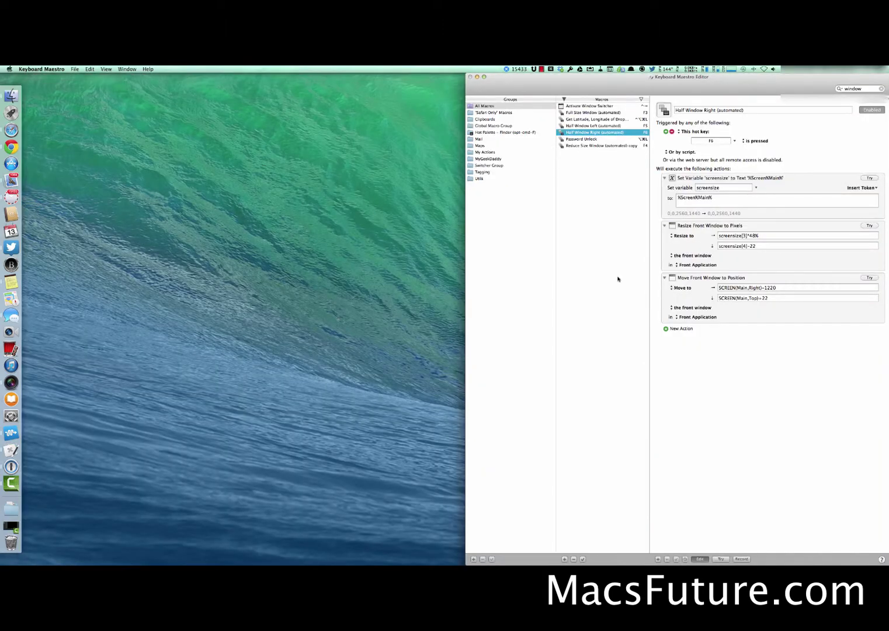
key(F5)
key(F6)
key(F5)
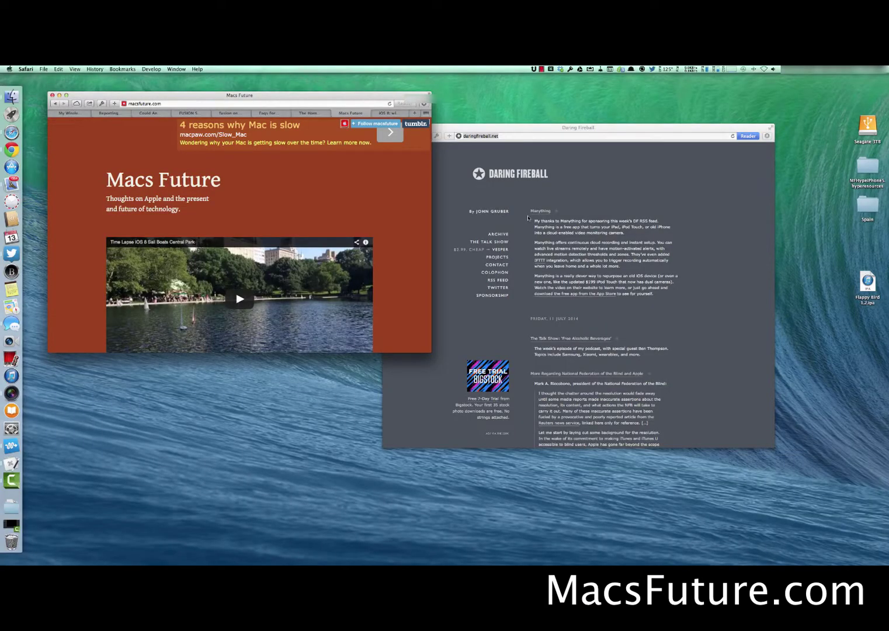
Step: In Safari, snap the Macs Future window to the left half of the screen and the Daring Fireball window to the right half
drag(533, 126, 560, 115)
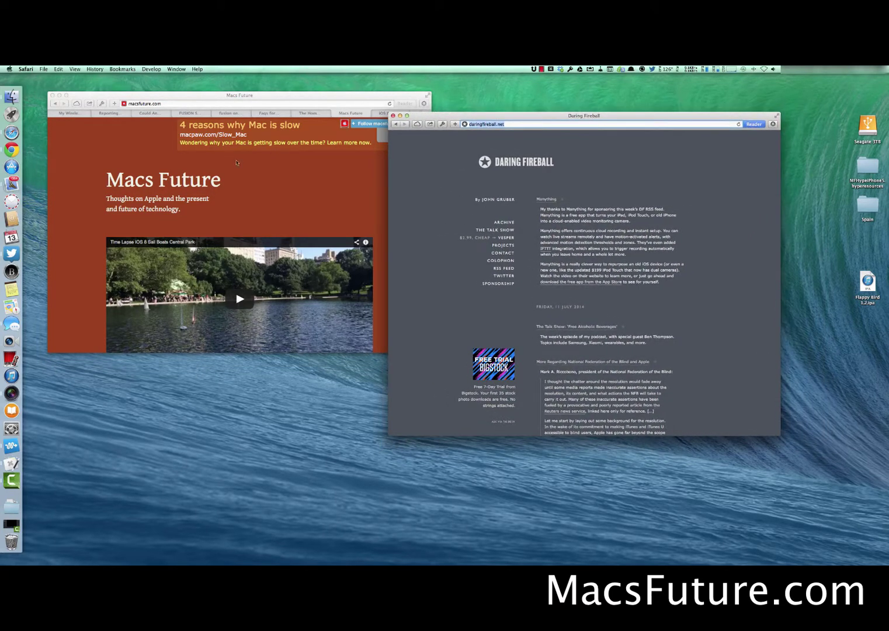
click(255, 183)
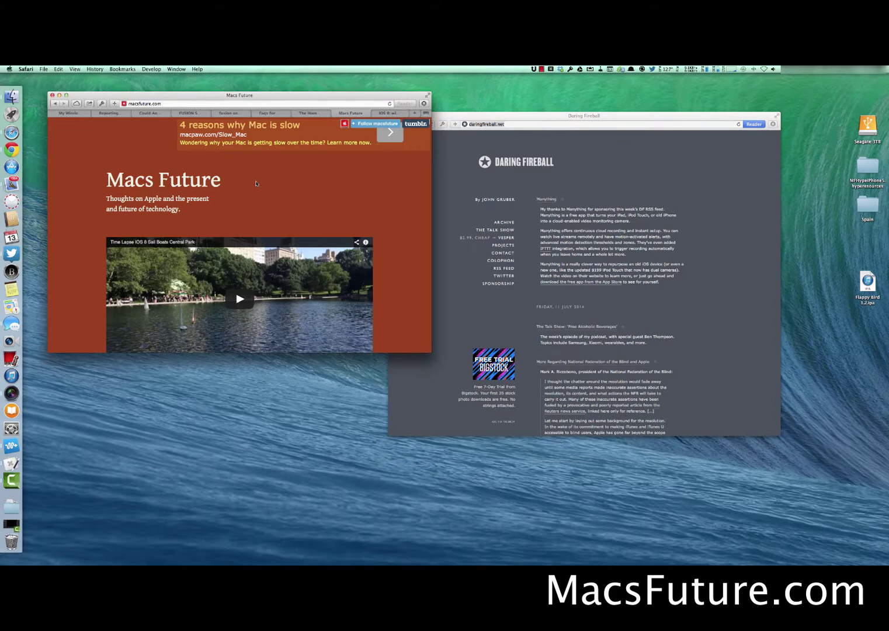
key(super+alt+Left)
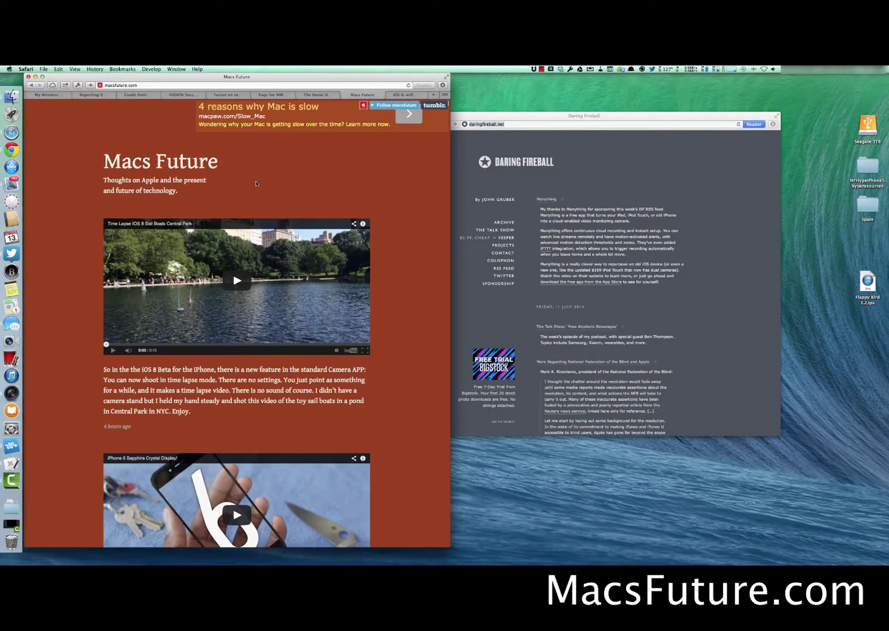
click(514, 186)
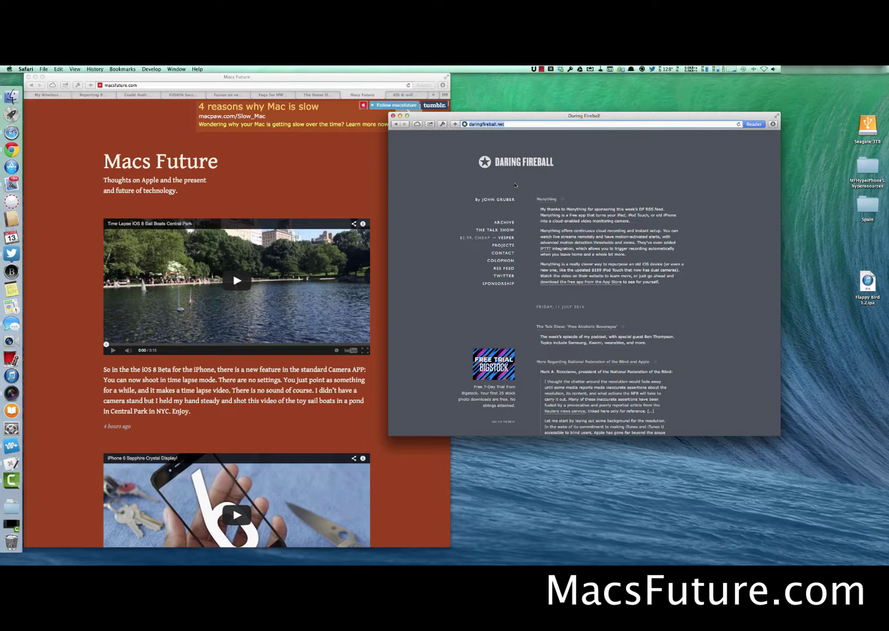
key(super+alt+Right)
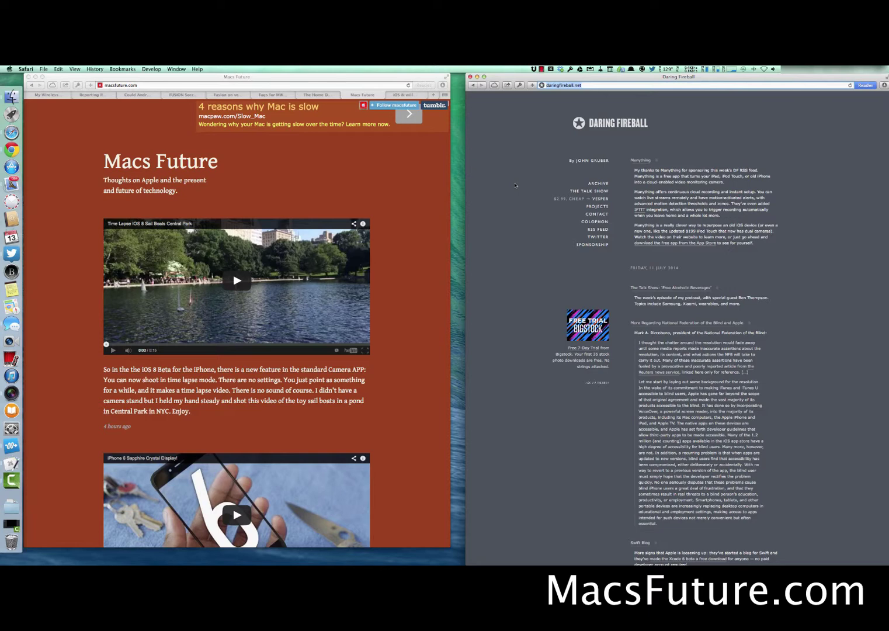
Step: Shrink the Daring Fireball window and the Macs Future window to the small centered size with the window-reducing macro
key(super+alt+z)
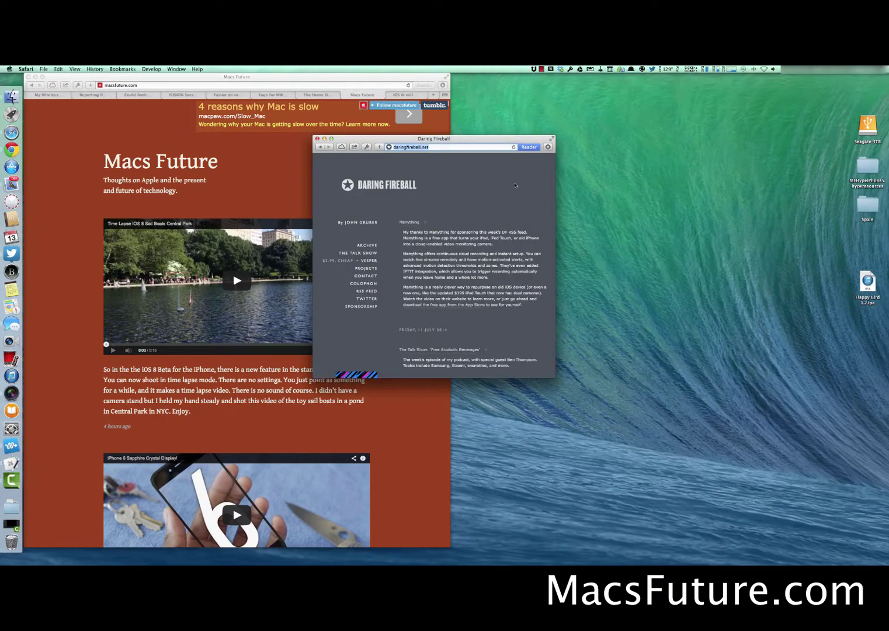
click(210, 159)
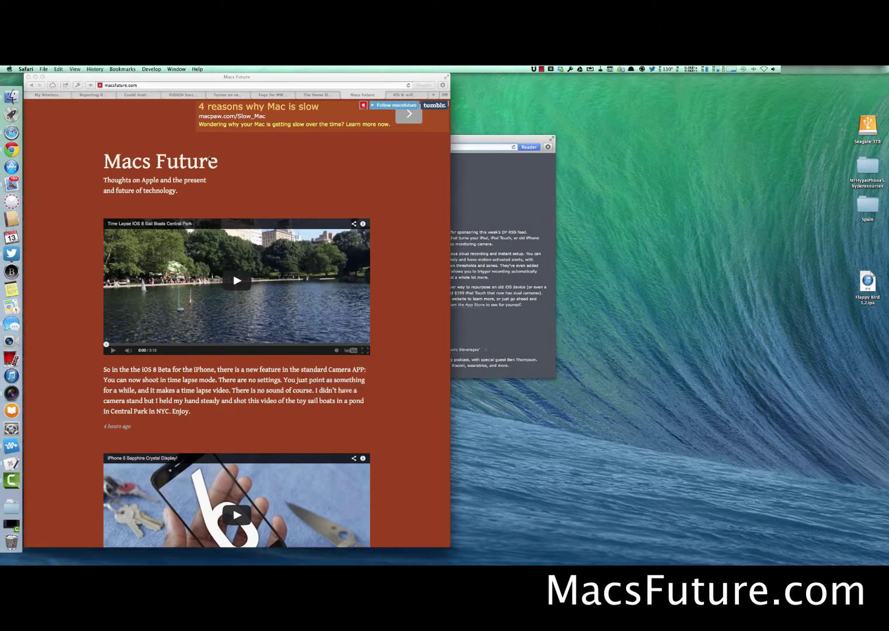
key(super+alt+z)
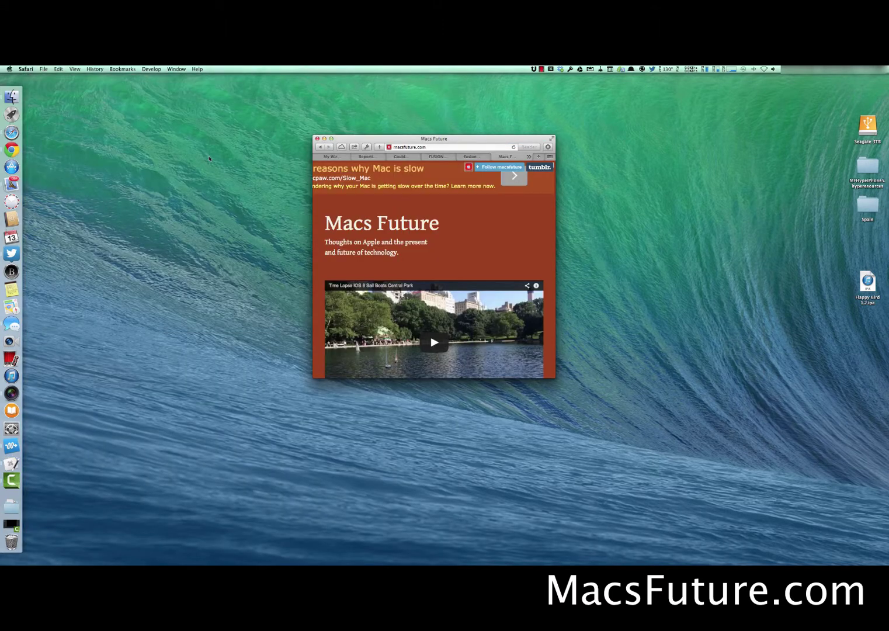
Step: Return the reduced Macs Future window to the left half of the screen and the Daring Fireball window to the right half
key(super+alt+Left)
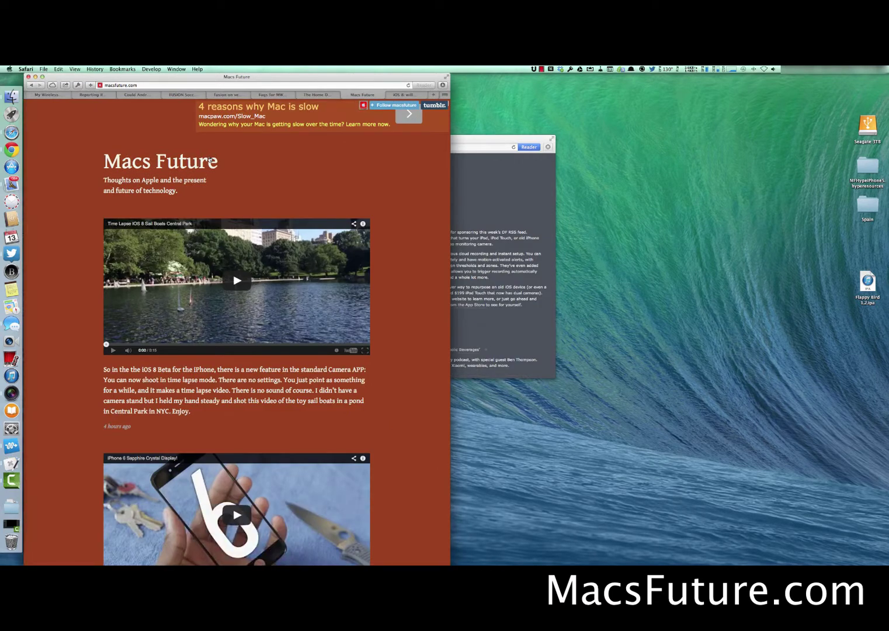
click(466, 212)
key(super+alt+Right)
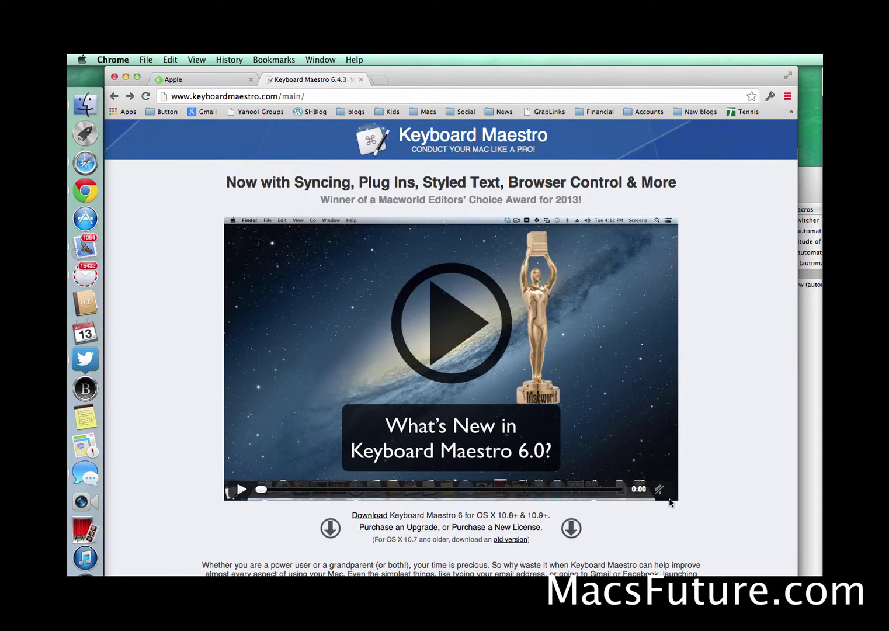
Step: In Chrome, view the Purchase an Upgrade page on the Keyboard Maestro site, and return to the main page
click(422, 527)
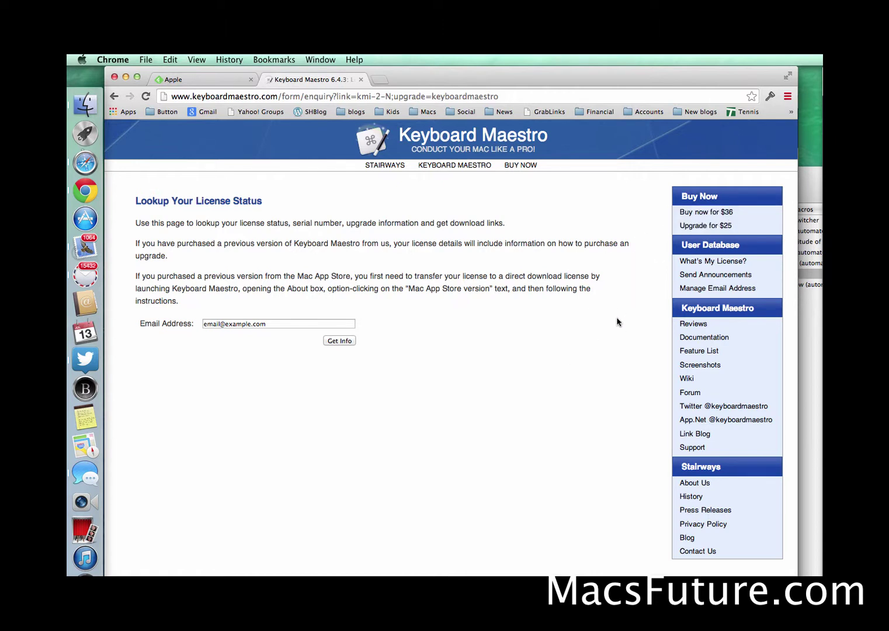
click(114, 97)
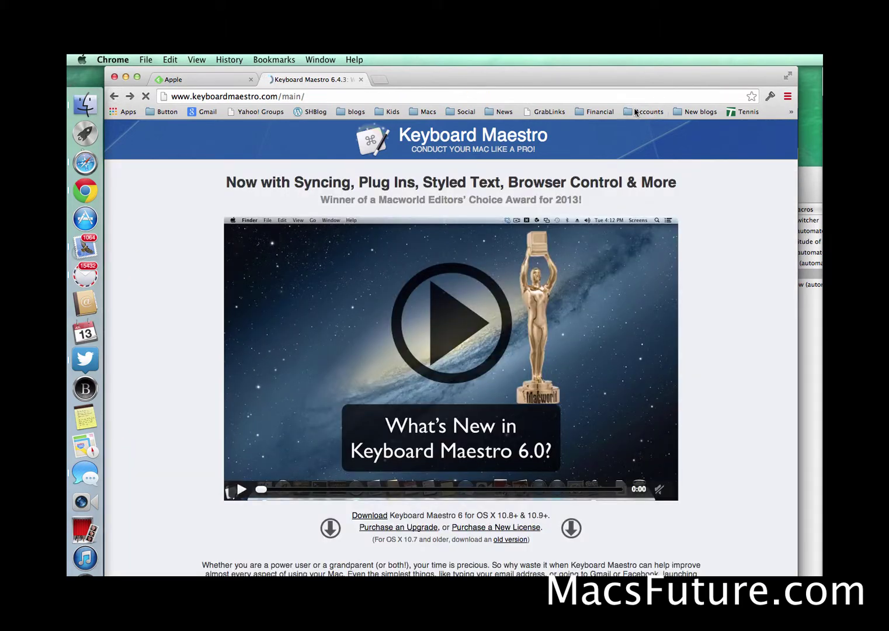